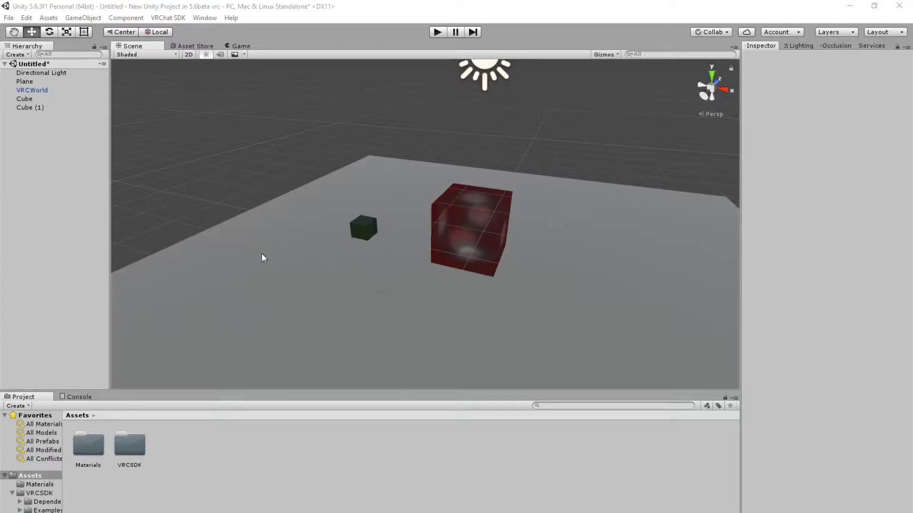
# Add a new Camera to the scene and move it toward the green and red cubes
pyautogui.moveTo(261, 245)
pyautogui.keyDown('alt'); pyautogui.mouseDown()
pyautogui.moveTo(349, 241)
pyautogui.moveTo(133, 270)
pyautogui.moveTo(260, 250)
pyautogui.moveTo(212, 275)
pyautogui.mouseUp(); pyautogui.keyUp('alt')
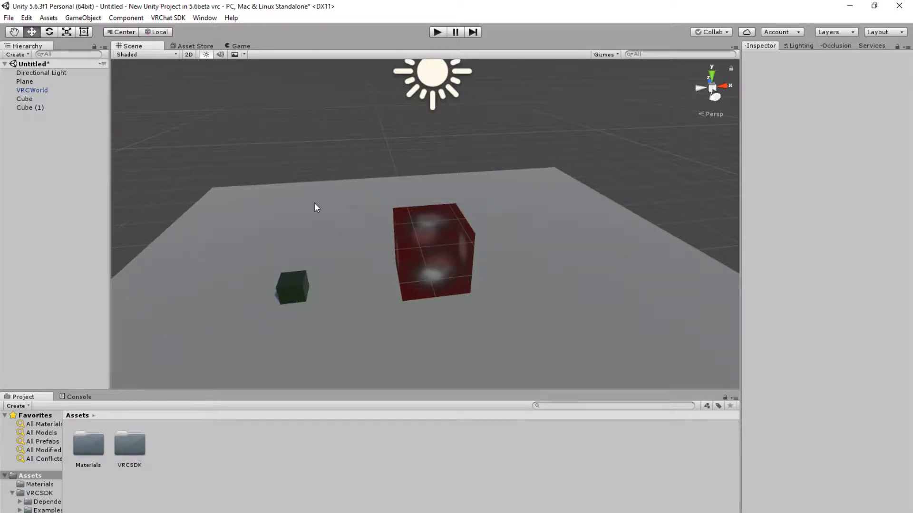
pyautogui.moveTo(387, 198)
pyautogui.keyDown('alt'); pyautogui.mouseDown()
pyautogui.moveTo(438, 178)
pyautogui.moveTo(479, 177)
pyautogui.moveTo(486, 197)
pyautogui.moveTo(426, 274)
pyautogui.mouseUp(); pyautogui.keyUp('alt')
pyautogui.moveTo(426, 278)
pyautogui.mouseDown(button='middle')
pyautogui.moveTo(432, 241)
pyautogui.moveTo(418, 209)
pyautogui.mouseUp(button='middle')
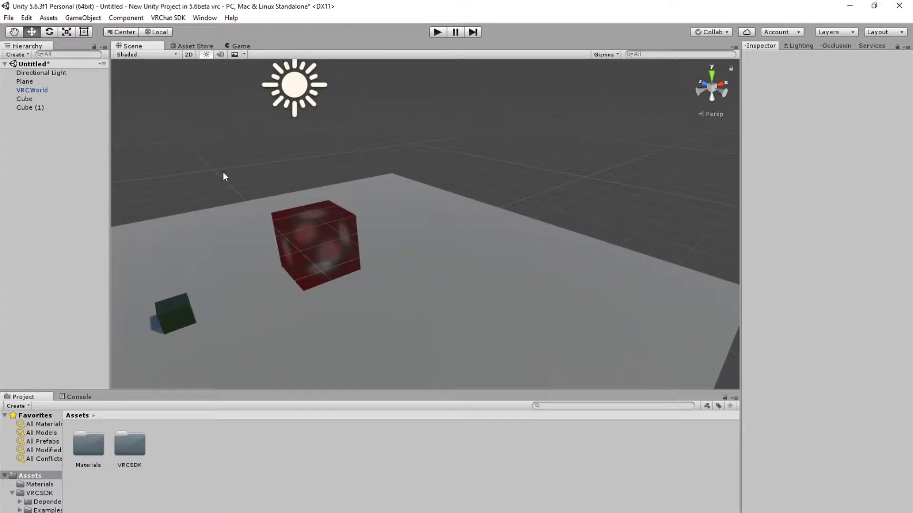
pyautogui.moveTo(352, 179)
pyautogui.keyDown('alt'); pyautogui.mouseDown()
pyautogui.moveTo(448, 173)
pyautogui.moveTo(322, 194)
pyautogui.moveTo(349, 222)
pyautogui.mouseUp(); pyautogui.keyUp('alt')
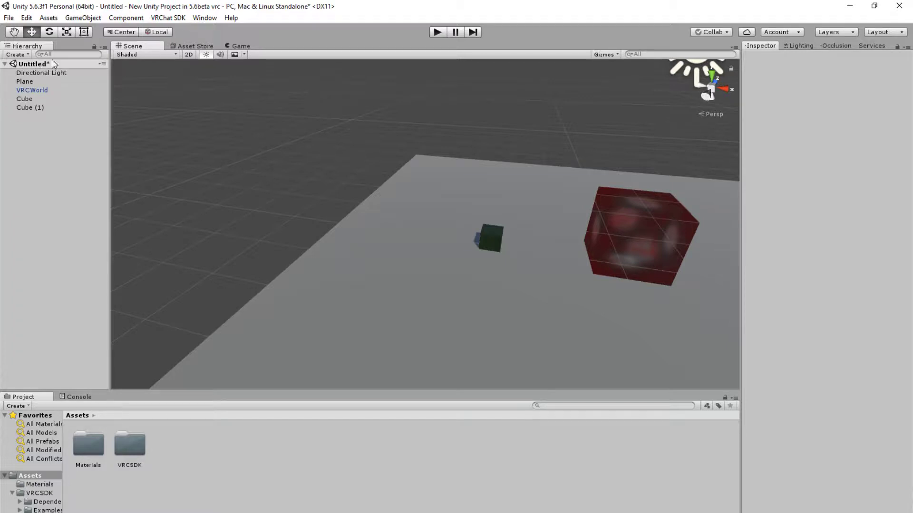
pyautogui.moveTo(417, 259)
pyautogui.keyDown('alt'); pyautogui.mouseDown()
pyautogui.moveTo(424, 242)
pyautogui.moveTo(401, 243)
pyautogui.mouseUp(); pyautogui.keyUp('alt')
pyautogui.moveTo(474, 224)
pyautogui.keyDown('alt'); pyautogui.mouseDown()
pyautogui.moveTo(408, 235)
pyautogui.moveTo(363, 218)
pyautogui.moveTo(391, 224)
pyautogui.mouseUp(); pyautogui.keyUp('alt')
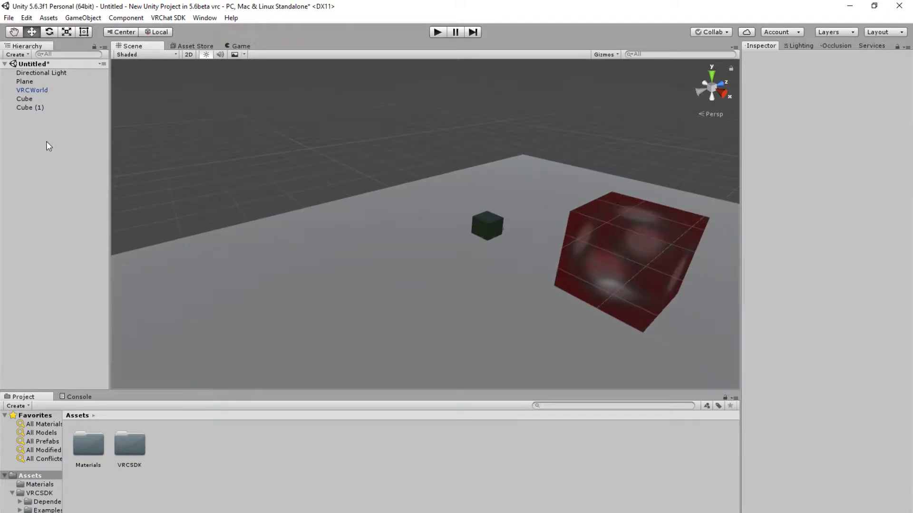
pyautogui.rightClick(35, 125)
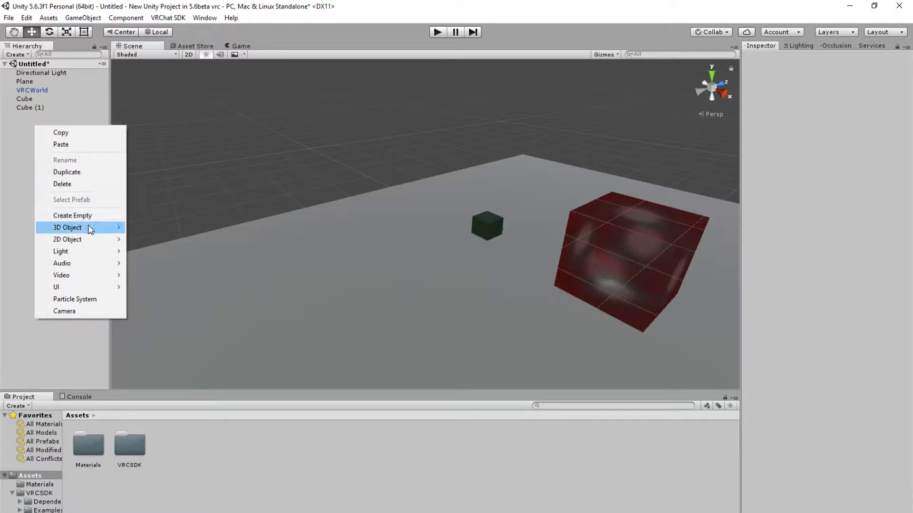
pyautogui.moveTo(67, 228)
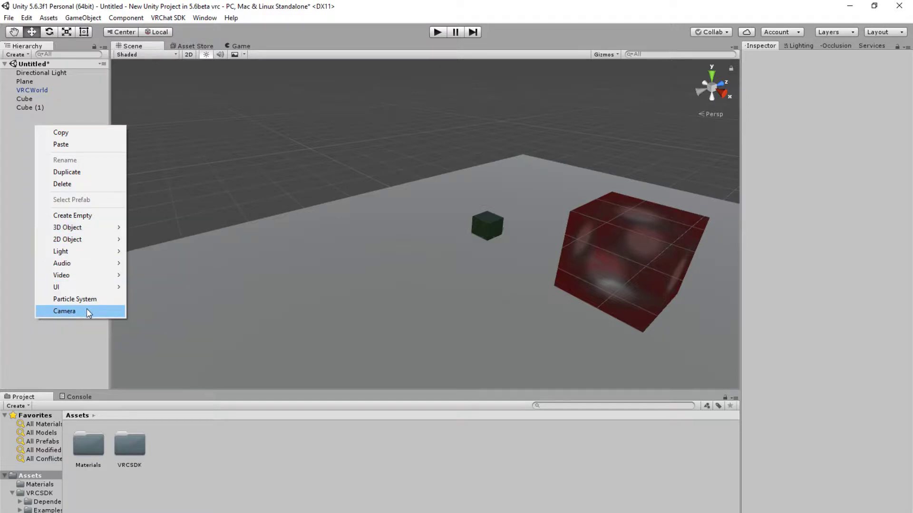
pyautogui.click(86, 310)
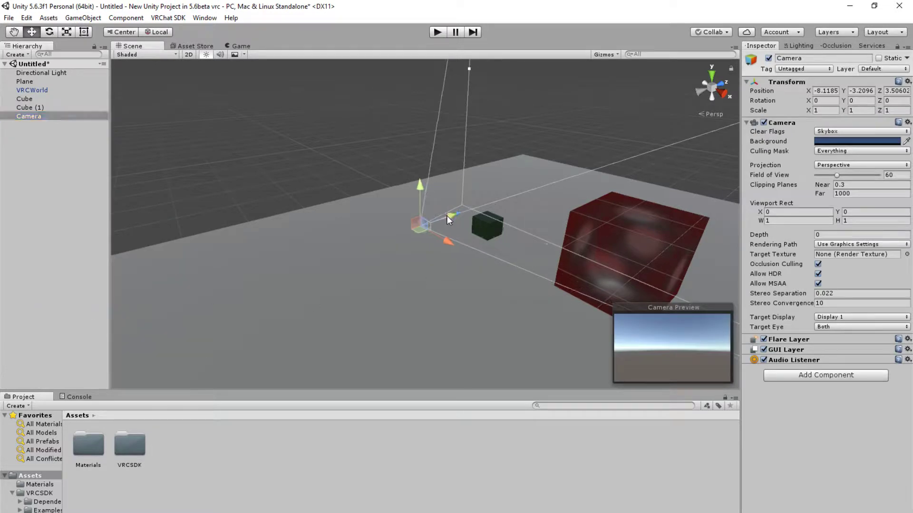
pyautogui.moveTo(443, 212)
pyautogui.mouseDown()
pyautogui.moveTo(379, 224)
pyautogui.moveTo(330, 186)
pyautogui.moveTo(325, 169)
pyautogui.mouseUp()
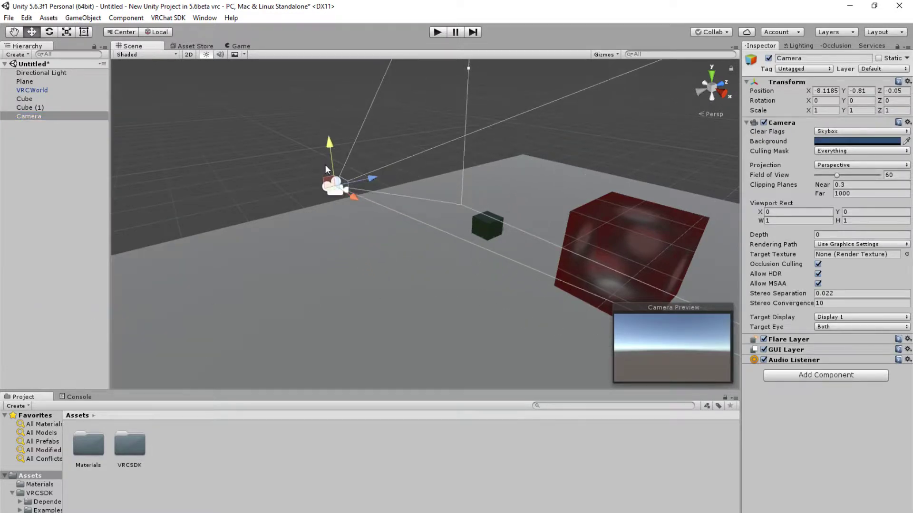
pyautogui.moveTo(352, 208); pyautogui.dragTo(442, 269)
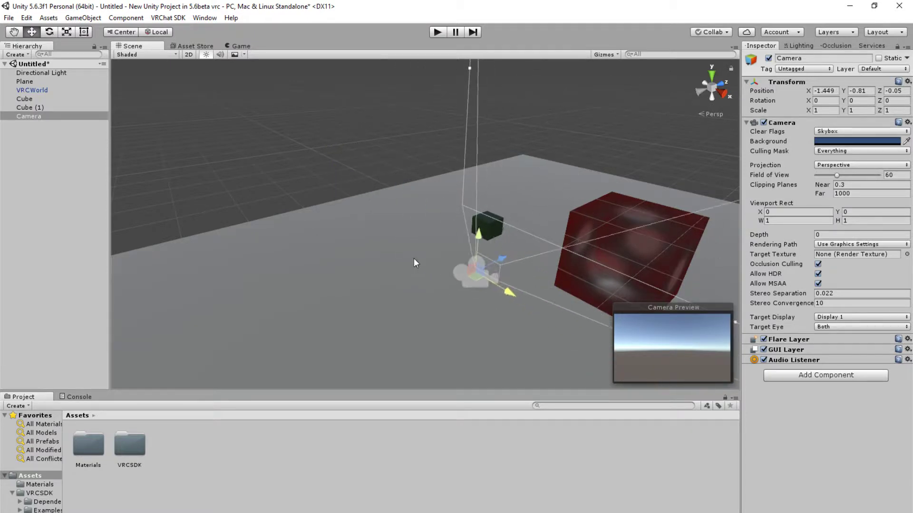
# Place the camera at the plane's edge near (-0.57, 0.82, -3.19), at cube height facing the cubes
pyautogui.scroll(-5, 522, 334)
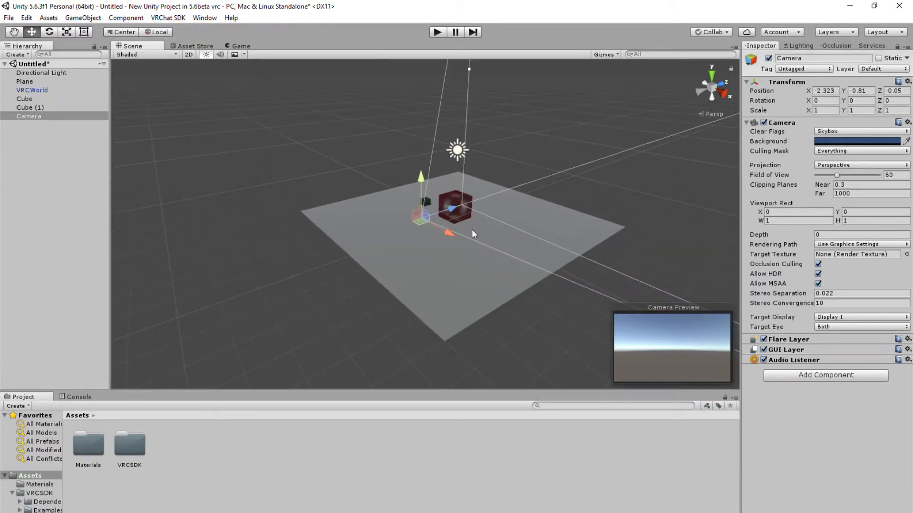
pyautogui.keyDown('alt'); pyautogui.moveTo(471, 229); pyautogui.dragTo(324, 192); pyautogui.keyUp('alt')
pyautogui.click(324, 187)
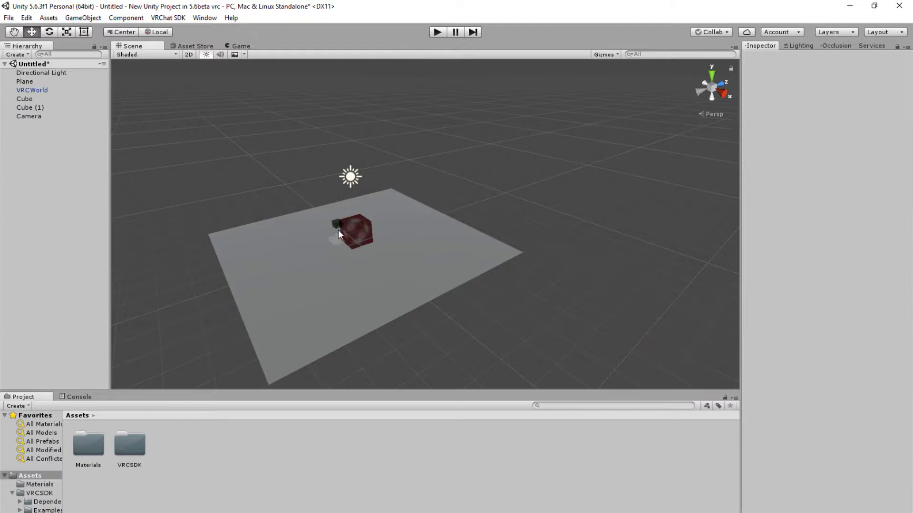
pyautogui.click(337, 237)
pyautogui.click(331, 209)
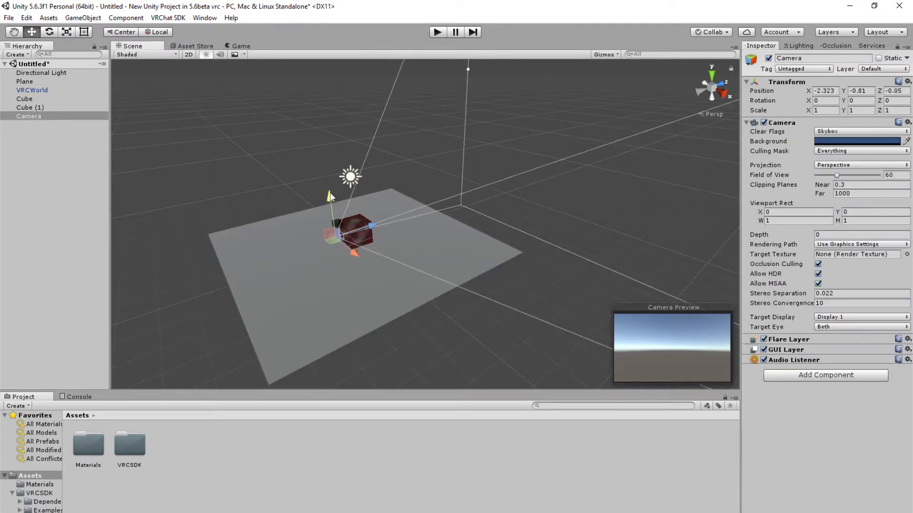
pyautogui.moveTo(325, 168); pyautogui.dragTo(325, 161)
pyautogui.moveTo(369, 190)
pyautogui.mouseDown()
pyautogui.moveTo(311, 219)
pyautogui.moveTo(295, 249)
pyautogui.mouseUp()
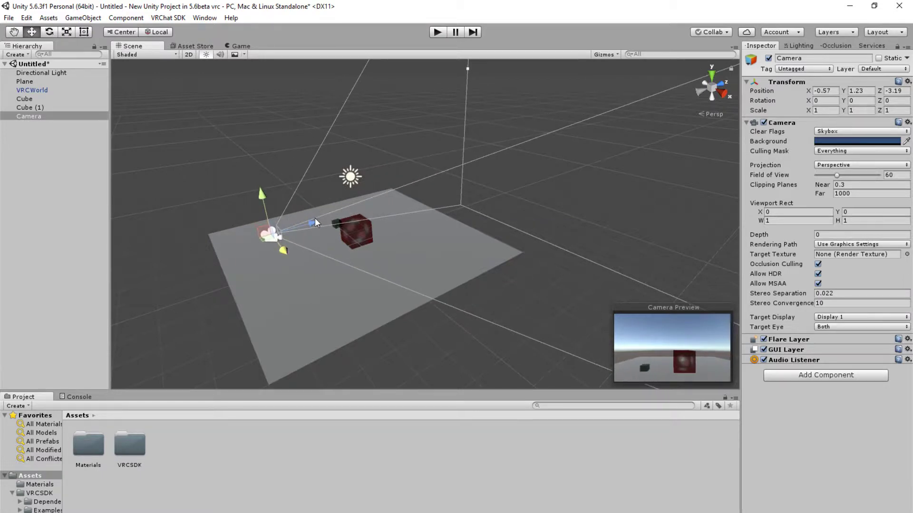
pyautogui.moveTo(265, 193); pyautogui.dragTo(278, 215)
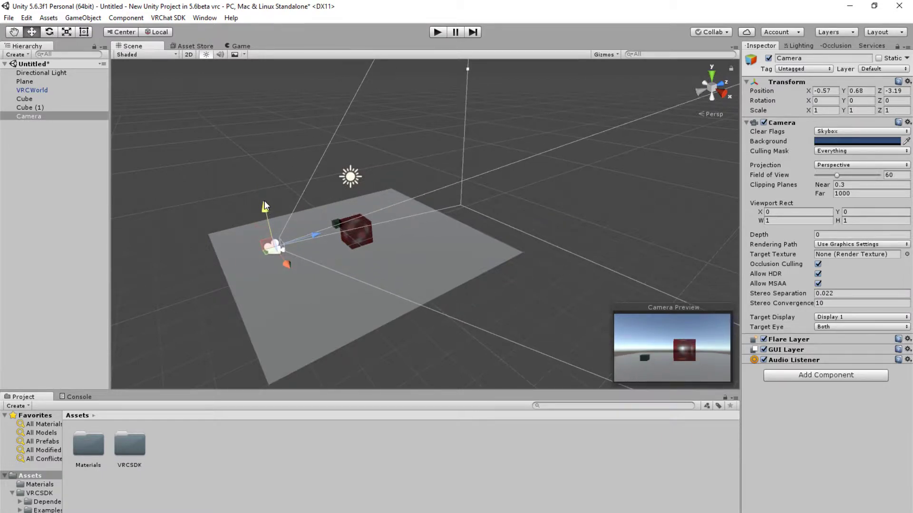
pyautogui.keyDown('alt'); pyautogui.moveTo(432, 284); pyautogui.dragTo(473, 238); pyautogui.keyUp('alt')
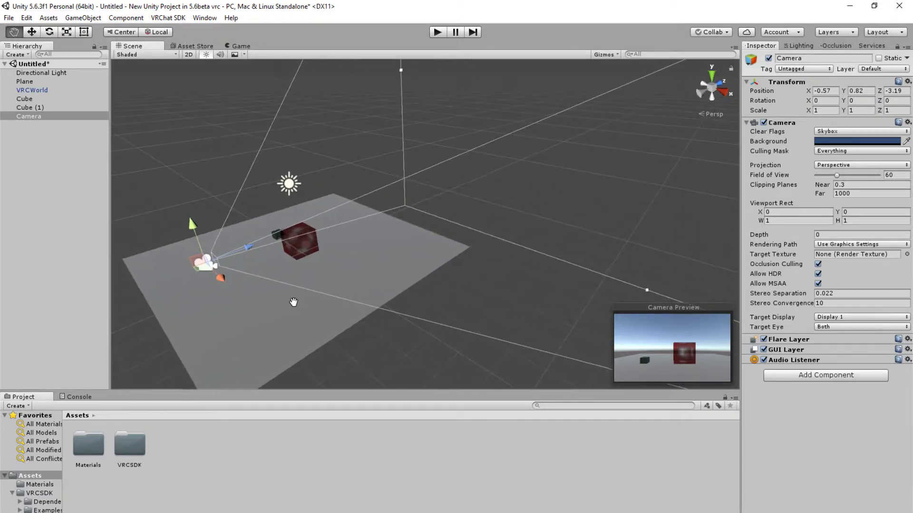
# Add a second plane, Plane (1), via the Hierarchy's 3D Object menu
pyautogui.click(471, 216)
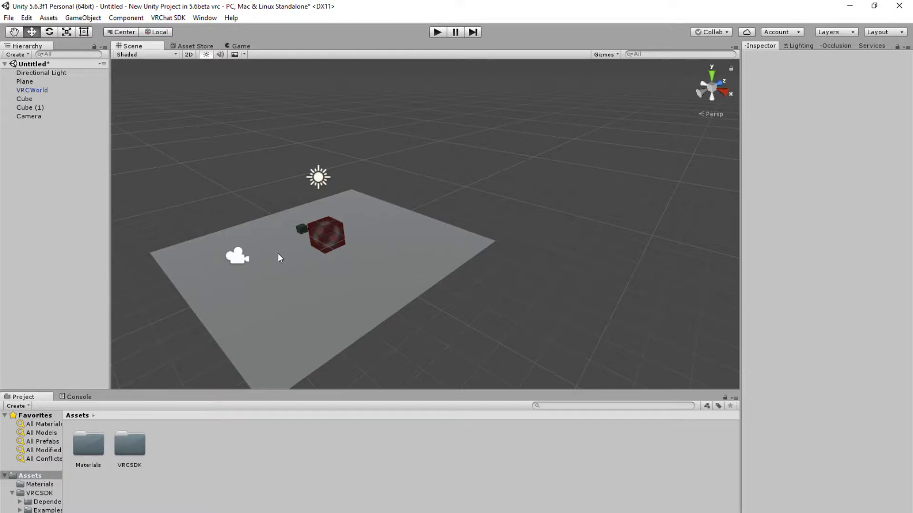
pyautogui.rightClick(42, 139)
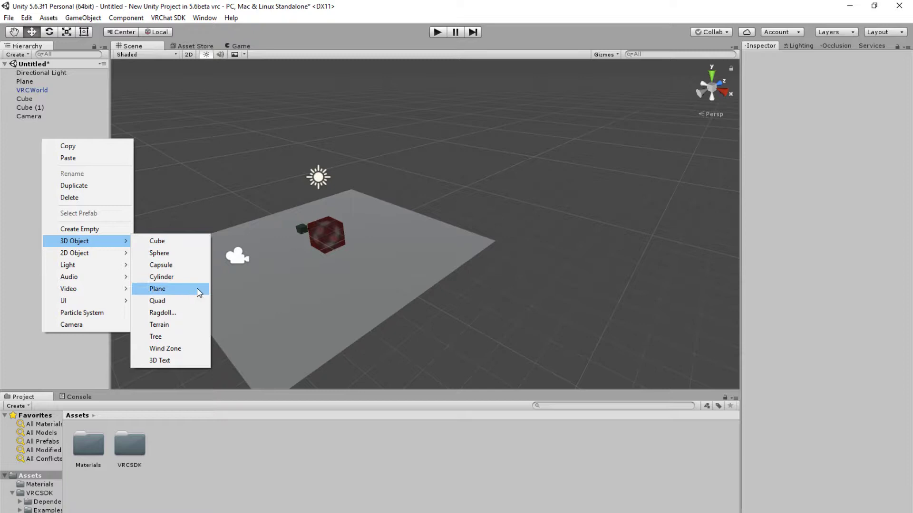
pyautogui.moveTo(74, 241)
pyautogui.click(190, 289)
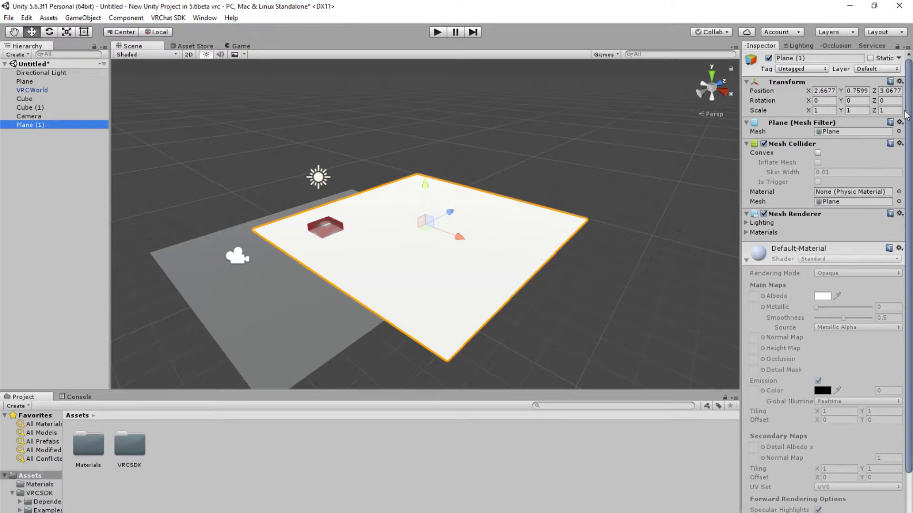
# Stand Plane (1) upright with Z rotation 180 and move it to about (-3.21, 2.11, 11.37)
pyautogui.click(856, 101)
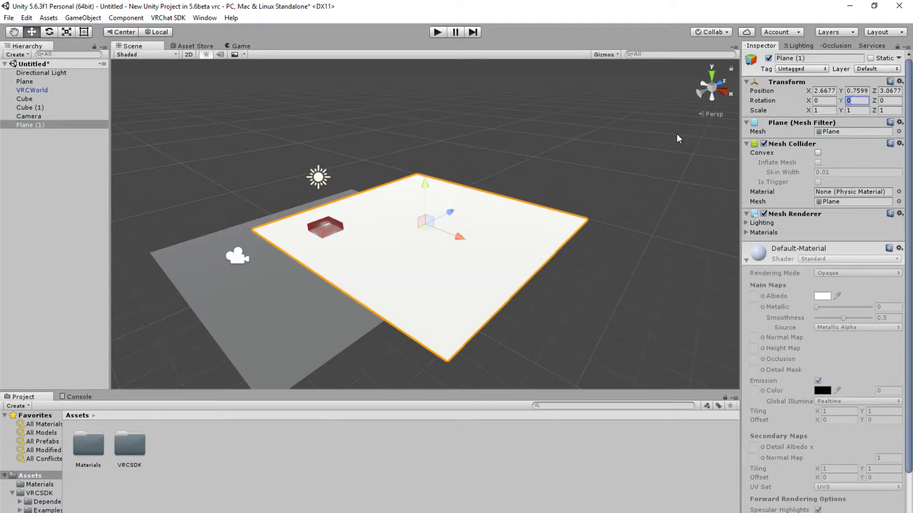
pyautogui.write('90')
pyautogui.click(833, 99)
pyautogui.write('90')
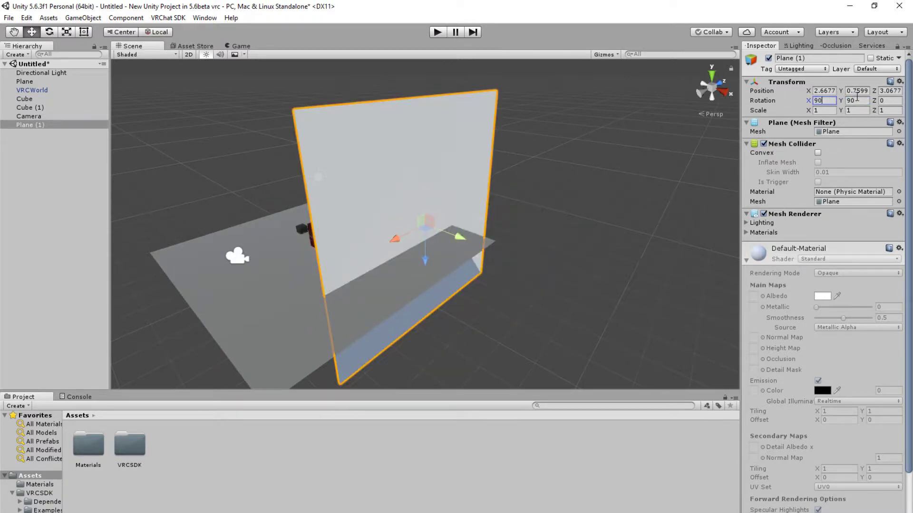
pyautogui.click(858, 100)
pyautogui.write('0')
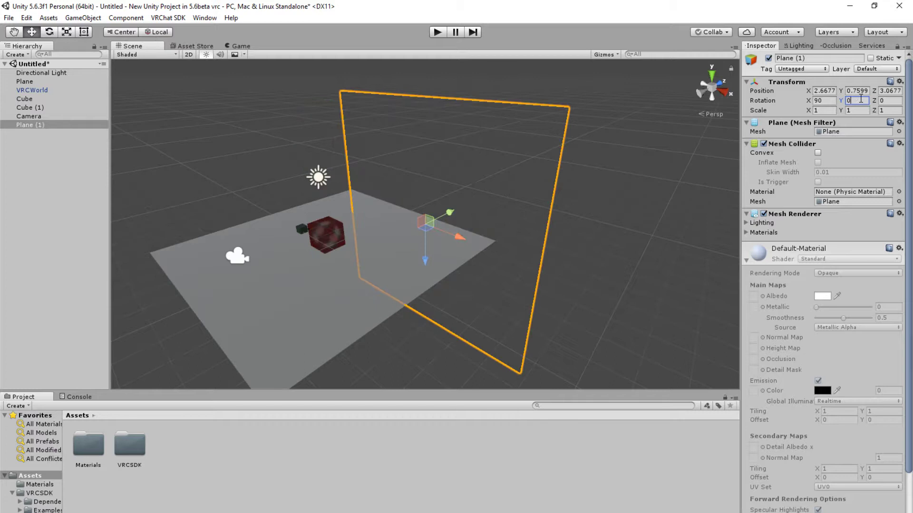
pyautogui.click(830, 101)
pyautogui.write('180')
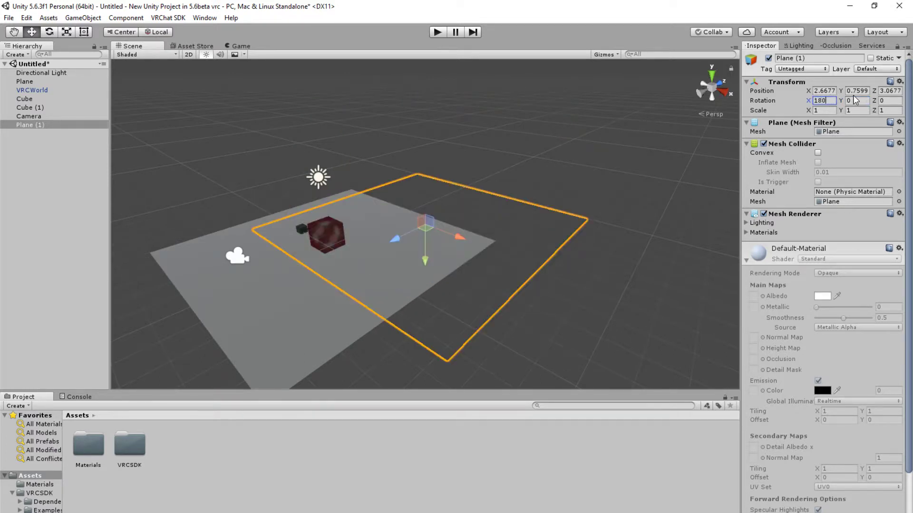
pyautogui.write('90')
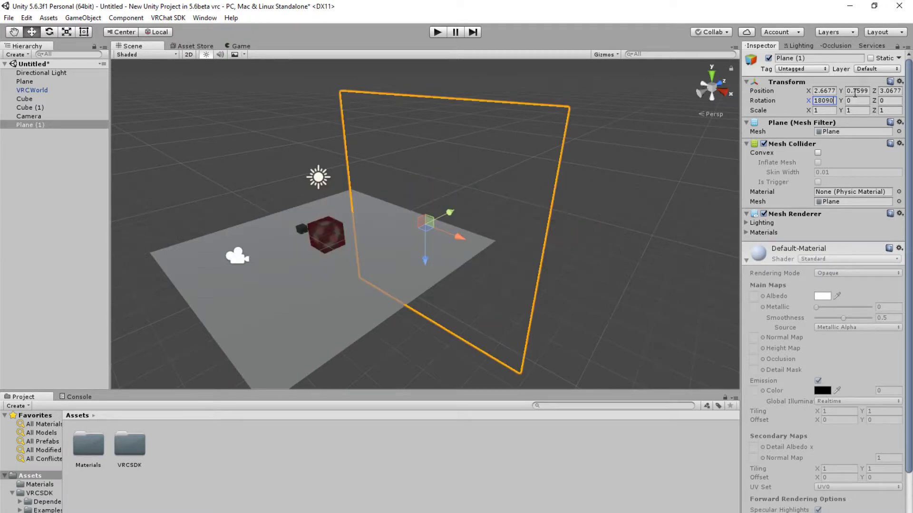
pyautogui.click(889, 100)
pyautogui.write('1')
pyautogui.write('80')
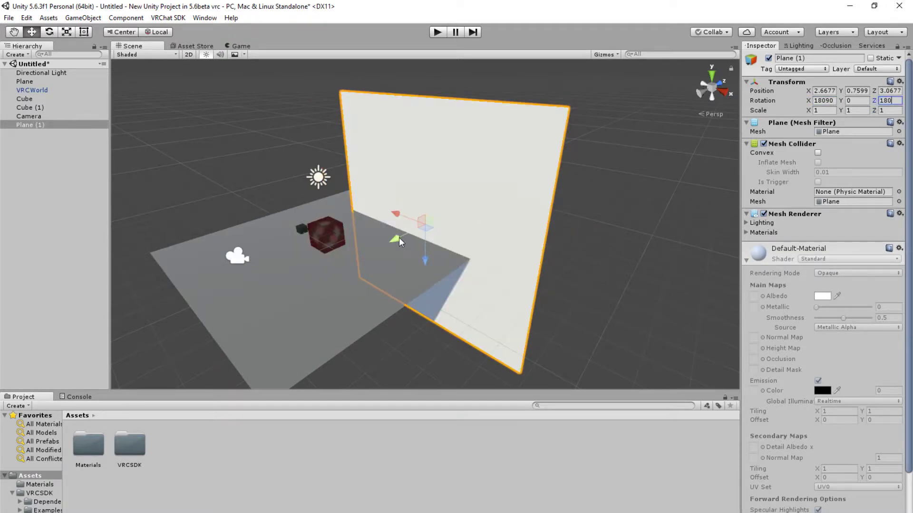
pyautogui.moveTo(397, 238)
pyautogui.mouseDown()
pyautogui.moveTo(511, 169)
pyautogui.moveTo(402, 151)
pyautogui.mouseUp()
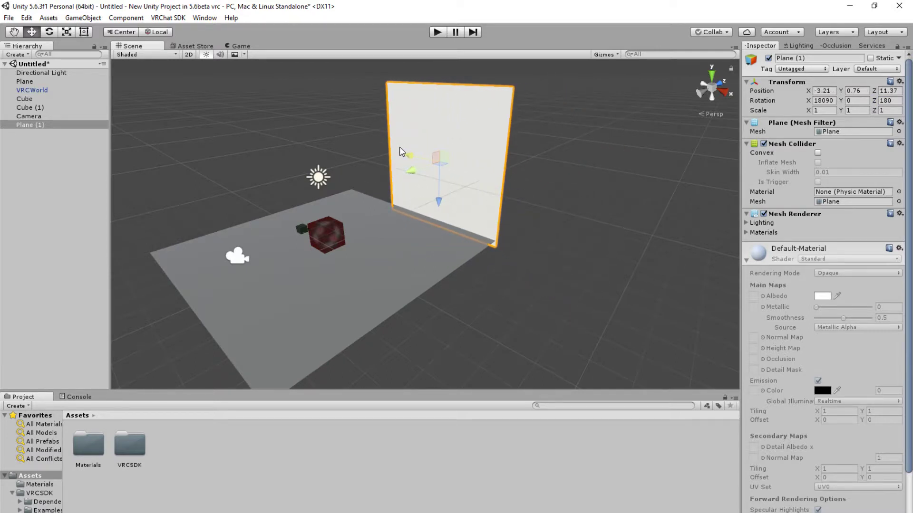
pyautogui.moveTo(443, 206); pyautogui.dragTo(441, 184)
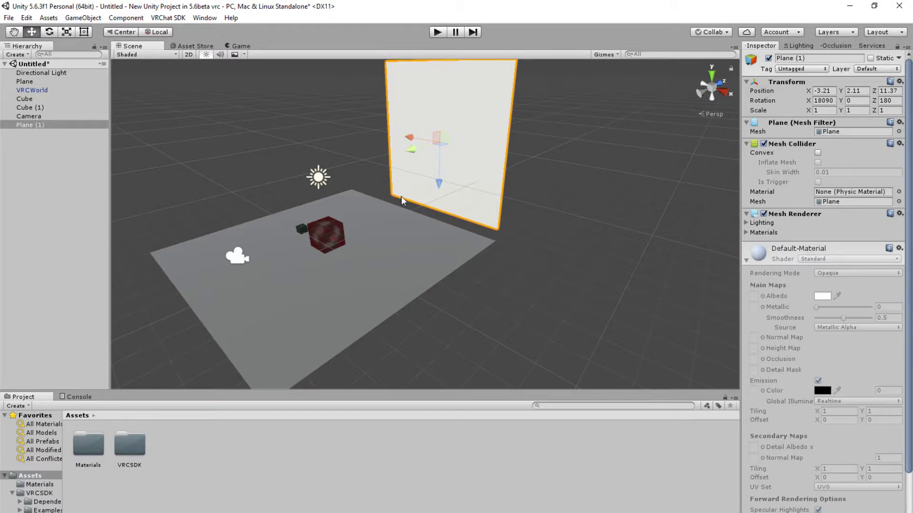
pyautogui.click(238, 256)
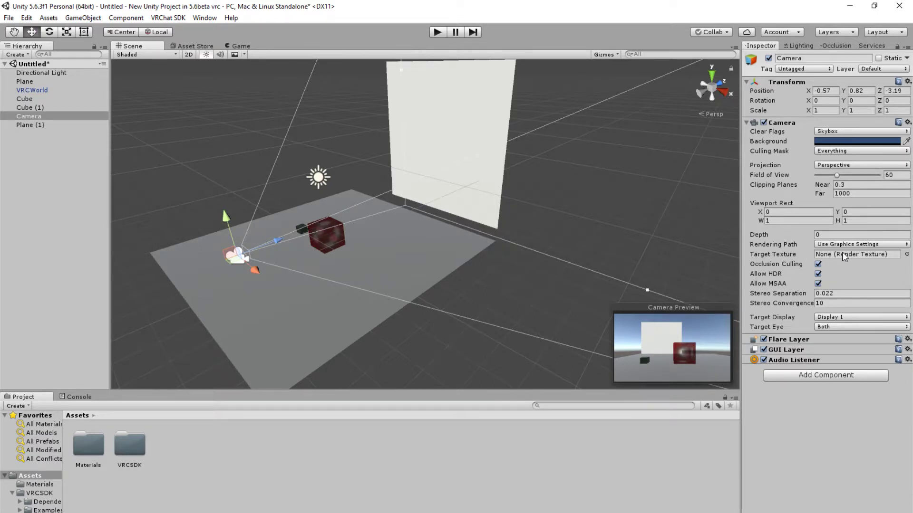
pyautogui.click(907, 255)
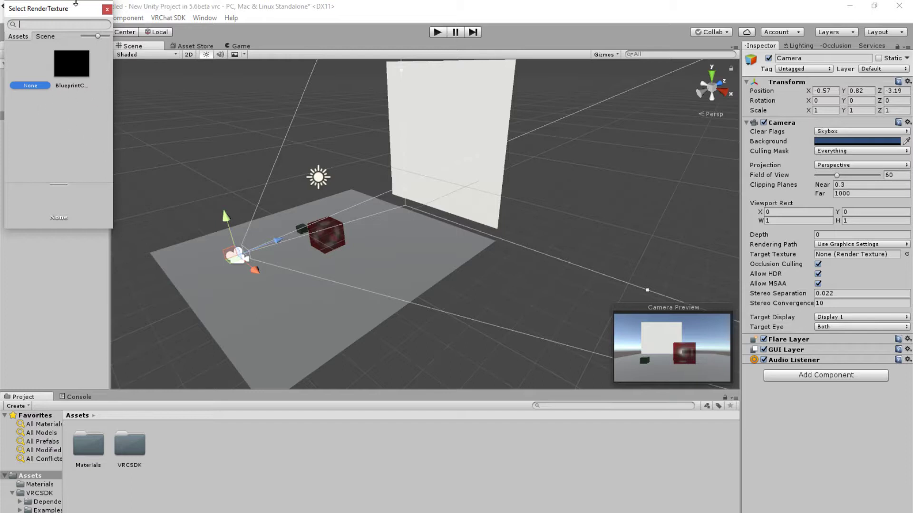
pyautogui.click(106, 9)
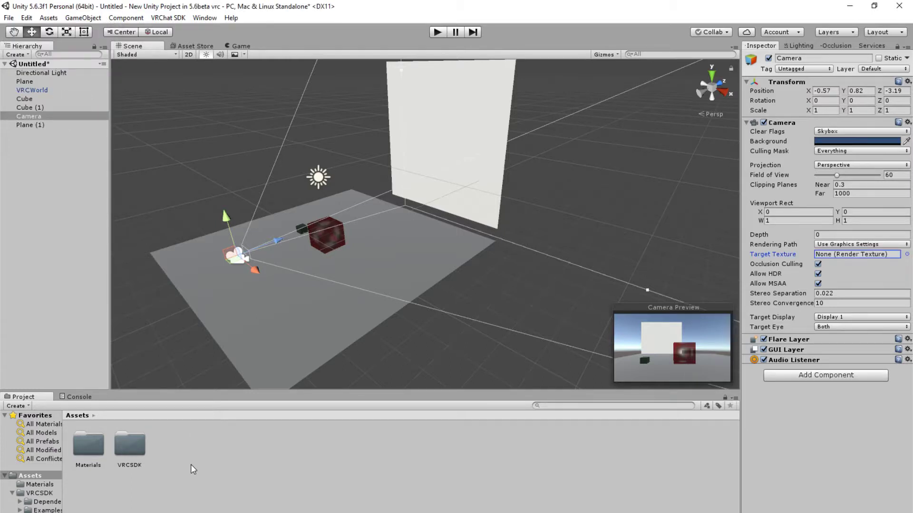
# Create a new Render Texture asset in the Project panel named 'test'
pyautogui.rightClick(178, 462)
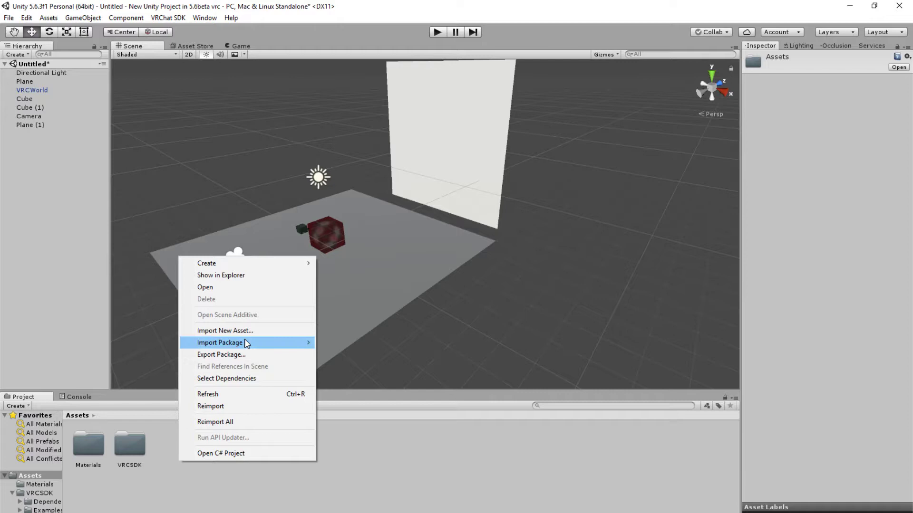
pyautogui.moveTo(242, 263)
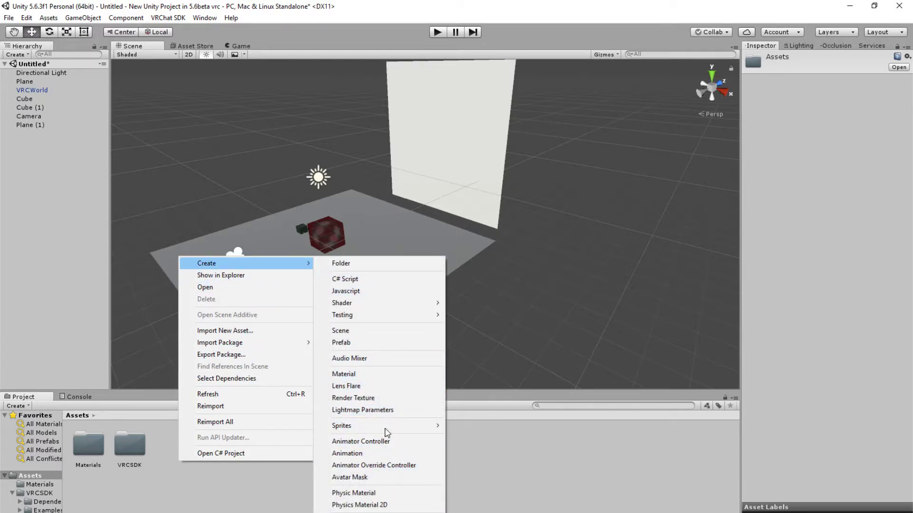
pyautogui.click(383, 399)
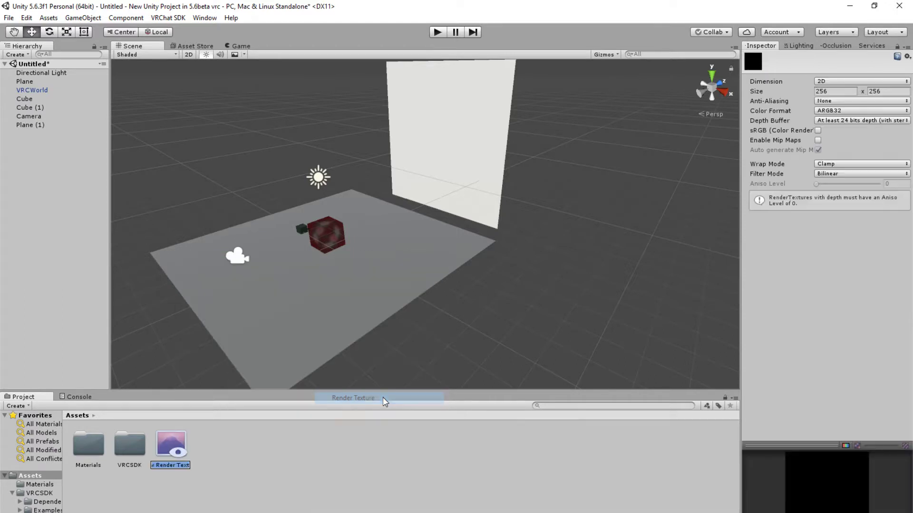
pyautogui.click(175, 467)
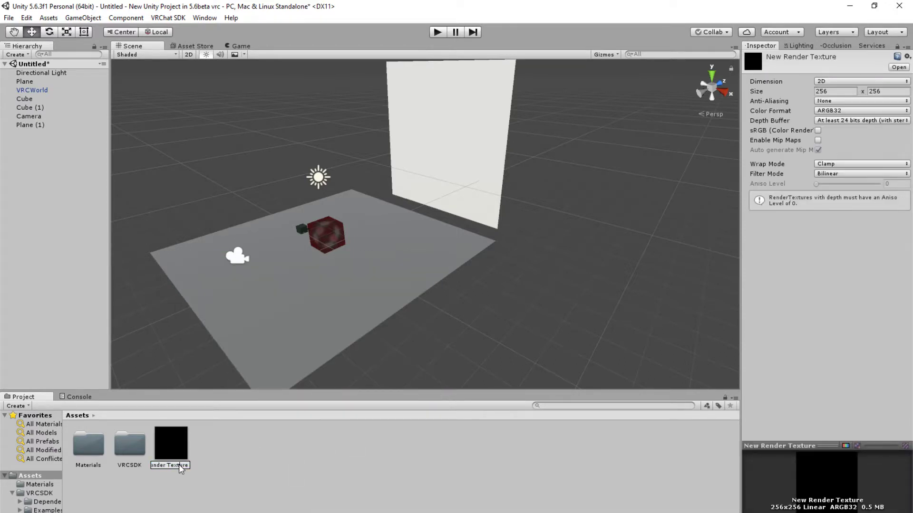
pyautogui.press('Return')
pyautogui.write('testure')
pyautogui.press('Delete')
pyautogui.press('Delete')
pyautogui.press('Delete')
pyautogui.press('Return')
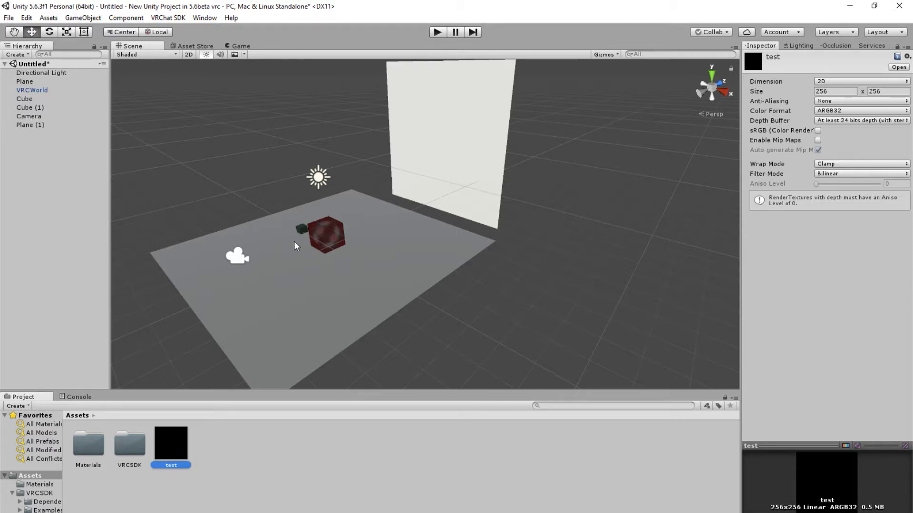
# Set the Camera's Target Texture to 'test' and check the texture's thumbnail
pyautogui.click(237, 259)
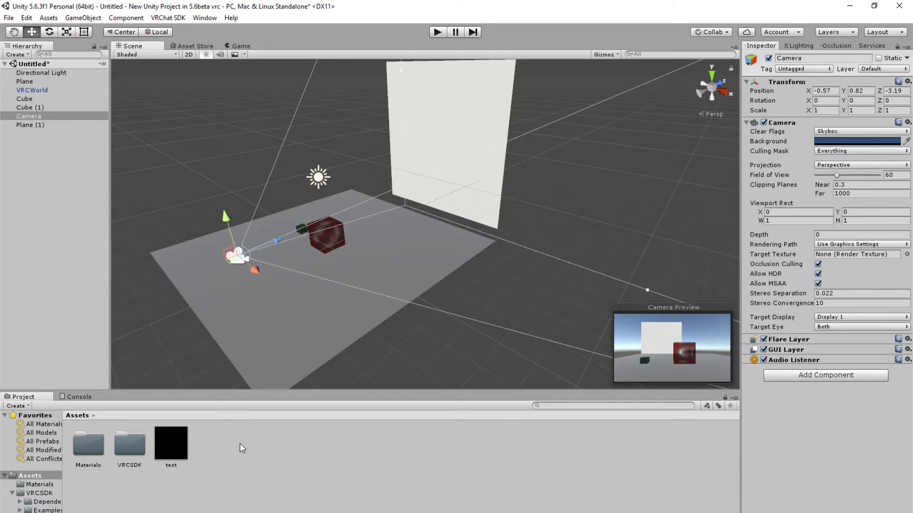
pyautogui.click(906, 254)
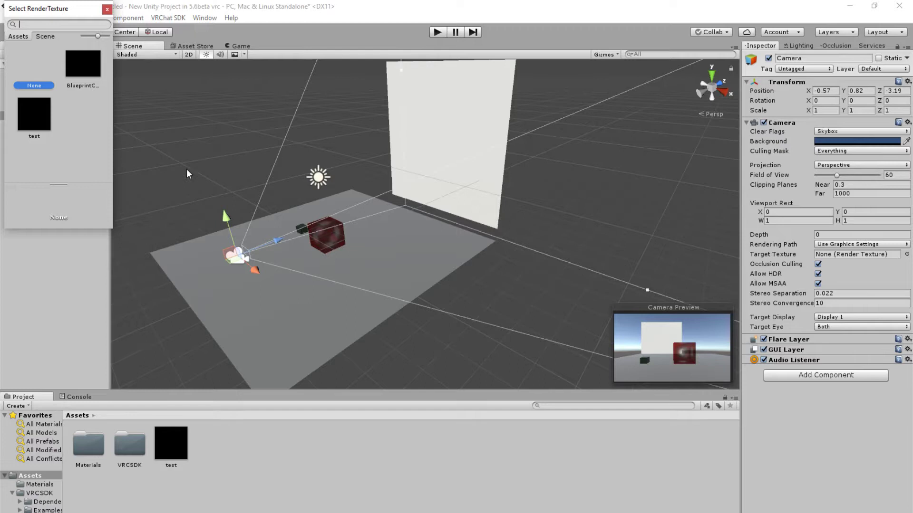
pyautogui.click(37, 112)
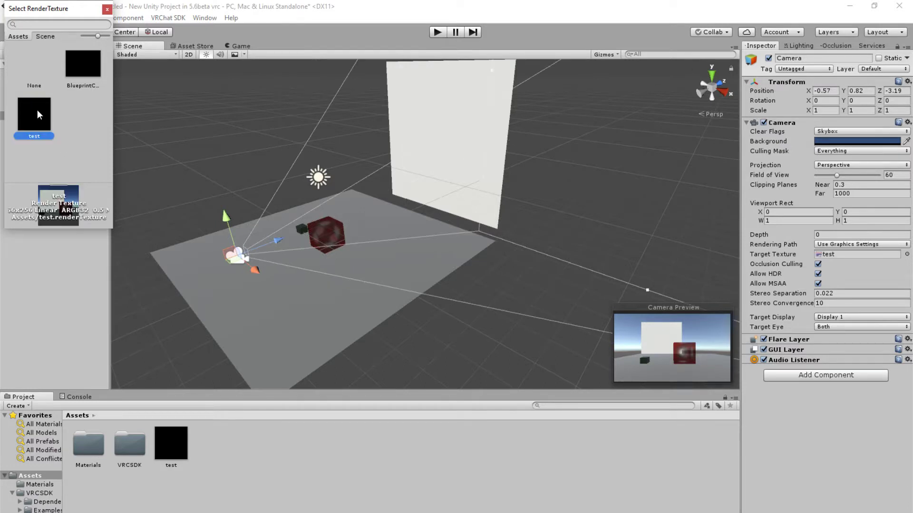
pyautogui.click(107, 9)
pyautogui.click(168, 456)
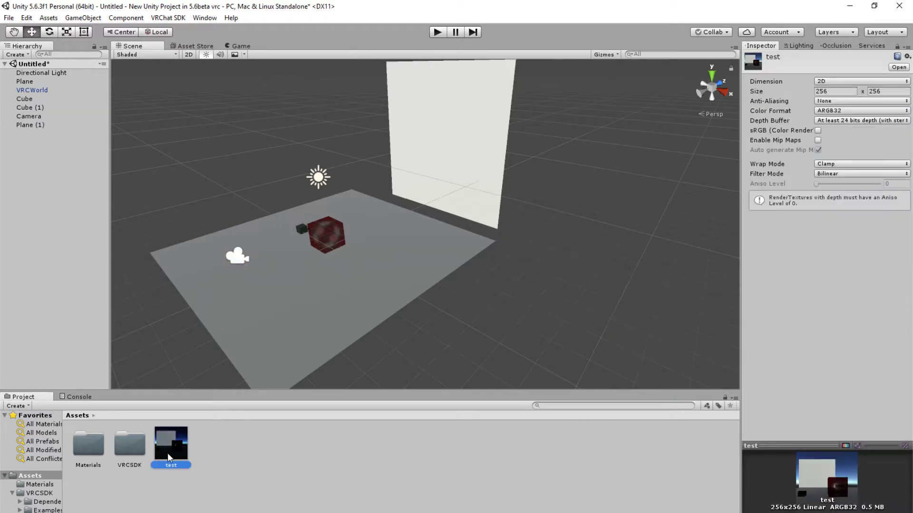
# Move the camera up and back, then apply the 'test' texture to the upright Plane (1)
pyautogui.click(239, 259)
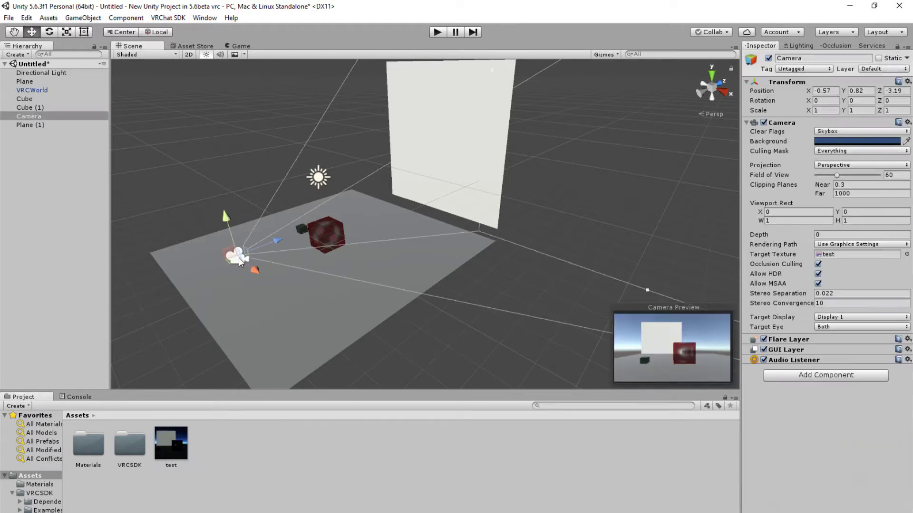
pyautogui.moveTo(275, 245)
pyautogui.mouseDown()
pyautogui.moveTo(189, 212)
pyautogui.moveTo(203, 227)
pyautogui.mouseUp()
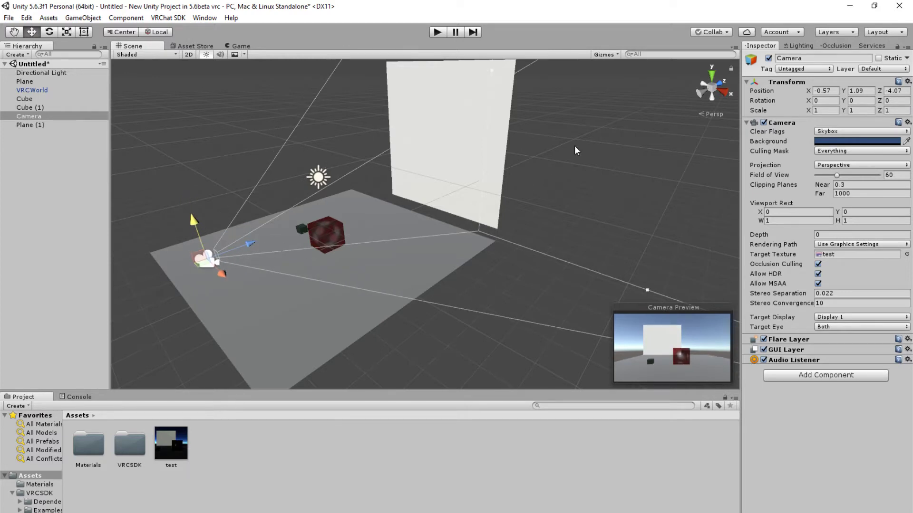
pyautogui.click(471, 127)
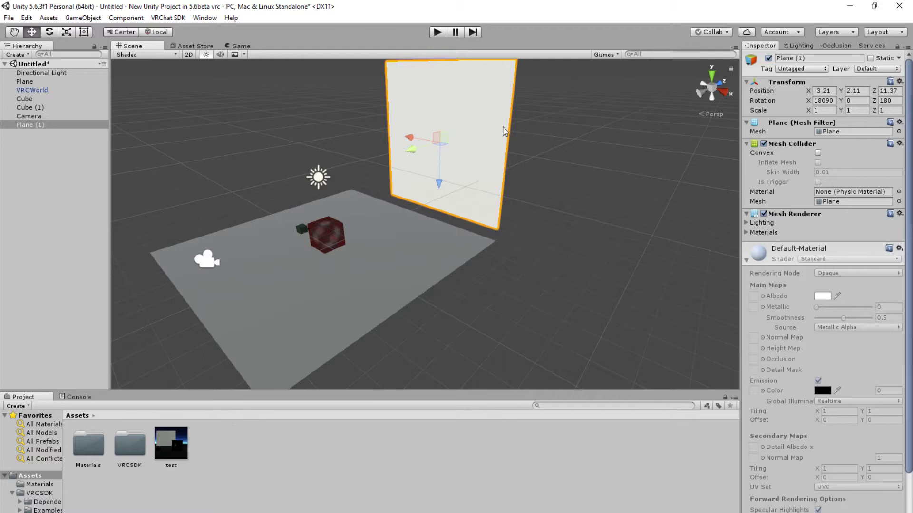
pyautogui.click(173, 441)
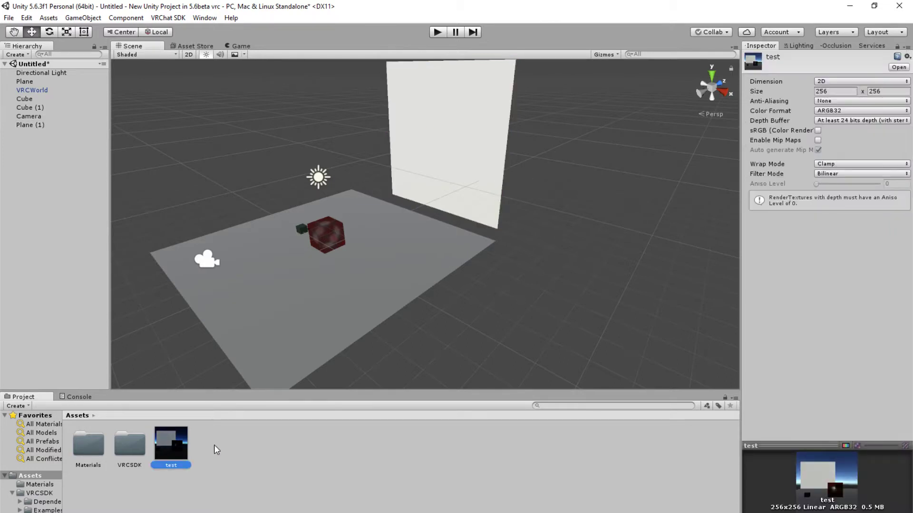
pyautogui.moveTo(175, 446); pyautogui.dragTo(446, 127)
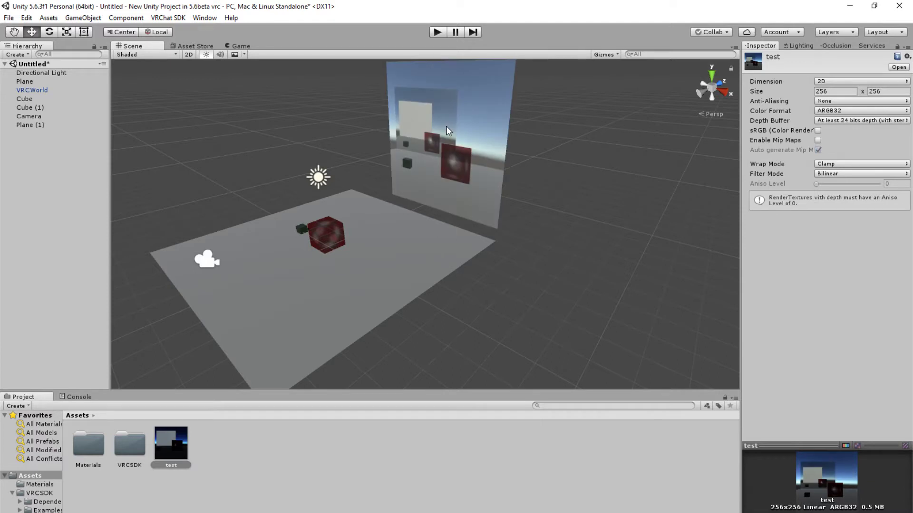
# Raise the camera to Y 2.45 and turn it slightly around its vertical axis
pyautogui.click(209, 259)
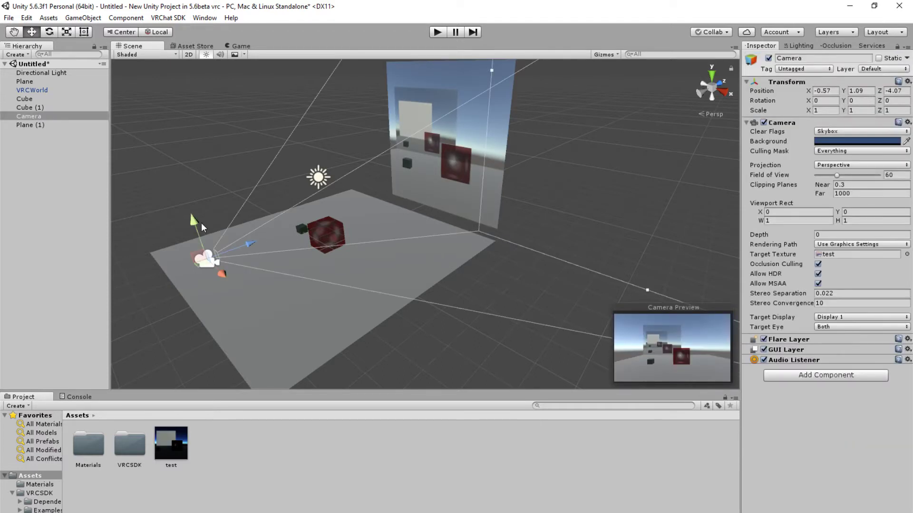
pyautogui.moveTo(201, 223); pyautogui.dragTo(213, 177)
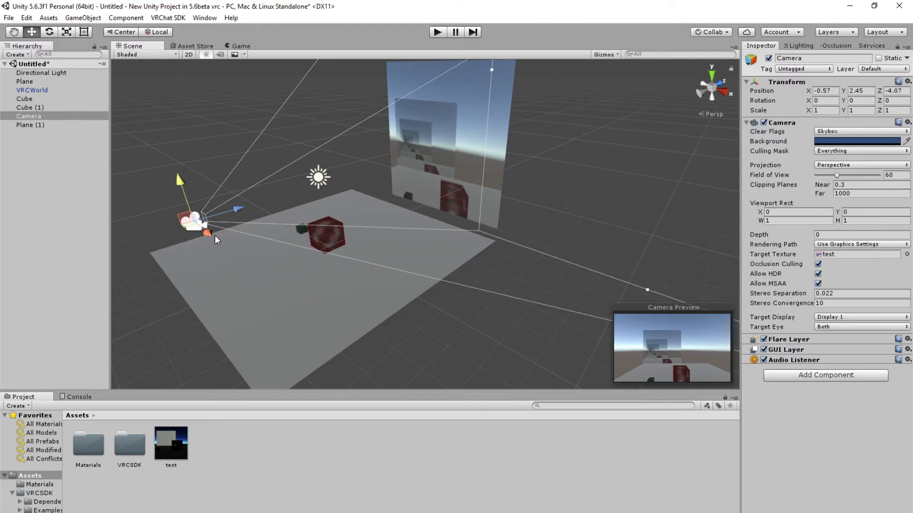
pyautogui.click(49, 32)
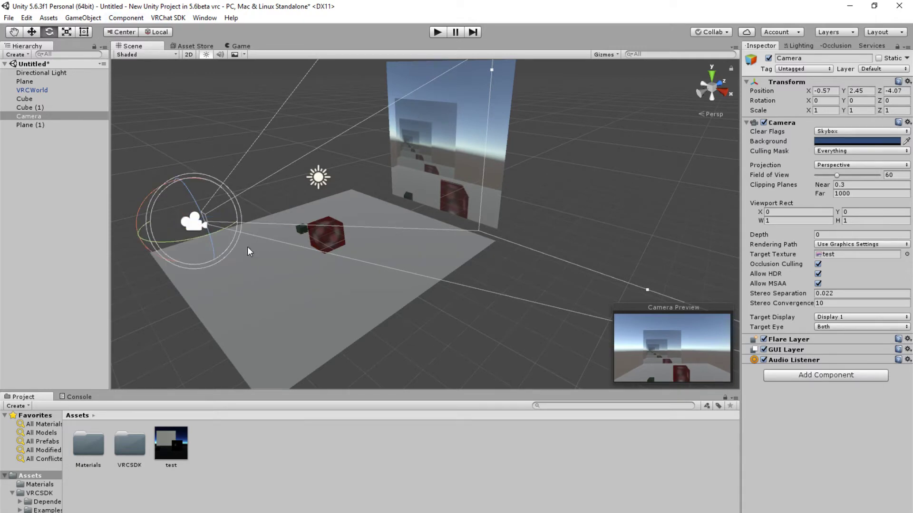
pyautogui.moveTo(224, 230)
pyautogui.mouseDown()
pyautogui.moveTo(207, 229)
pyautogui.moveTo(289, 206)
pyautogui.moveTo(202, 227)
pyautogui.moveTo(384, 303)
pyautogui.mouseUp()
pyautogui.click(440, 328)
# Add a new cube, Cube (2), to the scene from the Hierarchy
pyautogui.click(392, 313)
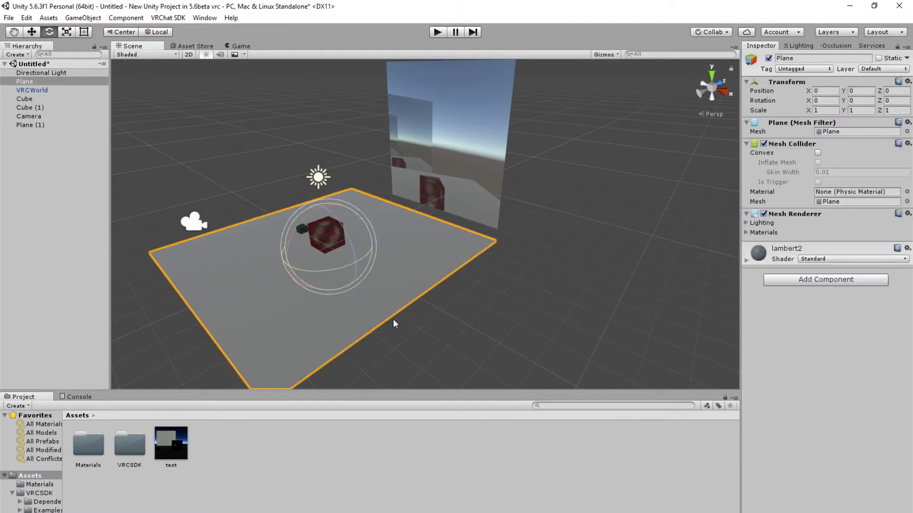
pyautogui.click(35, 162)
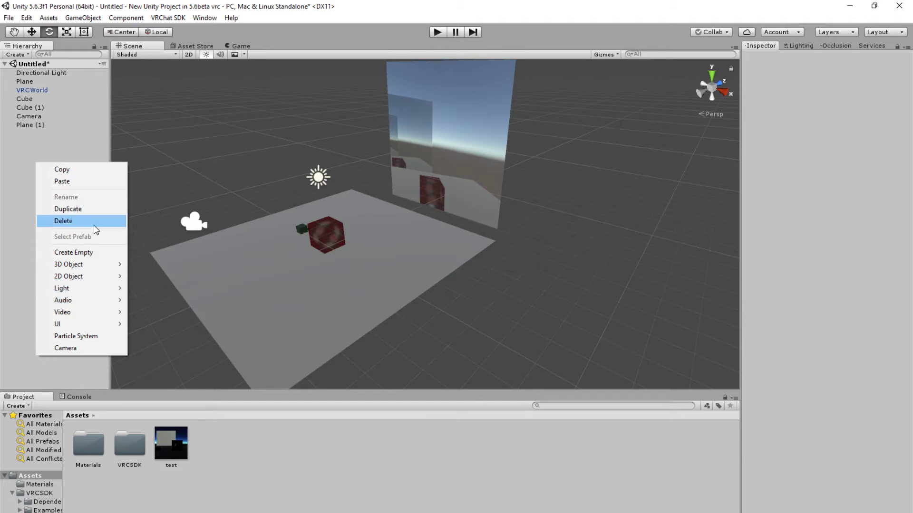
pyautogui.moveTo(68, 264)
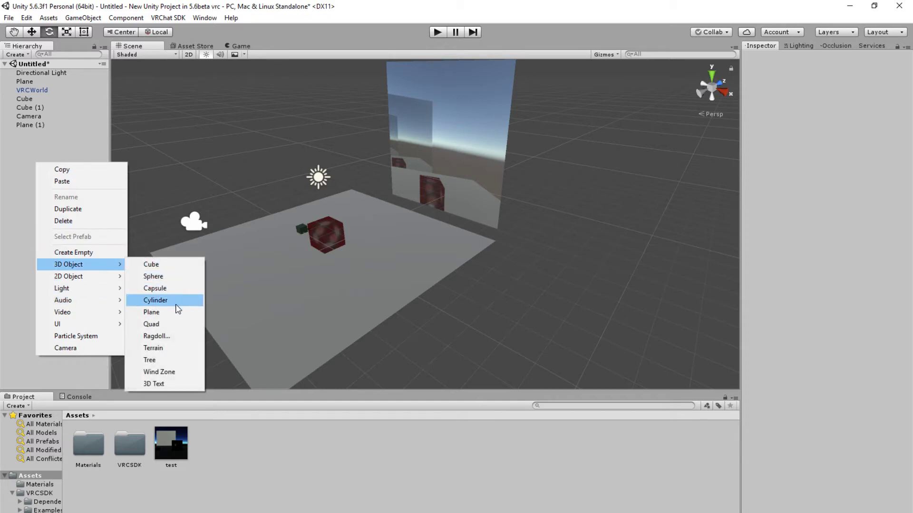
pyautogui.click(175, 264)
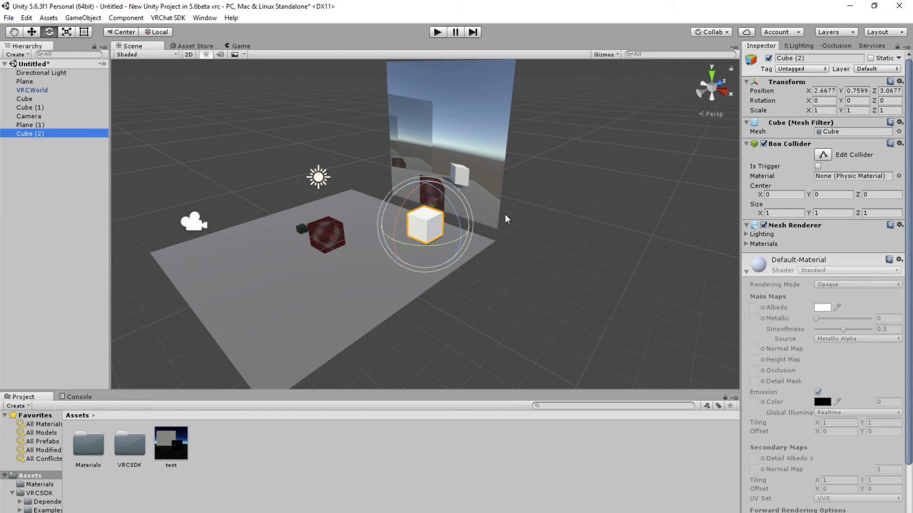
pyautogui.press('w')
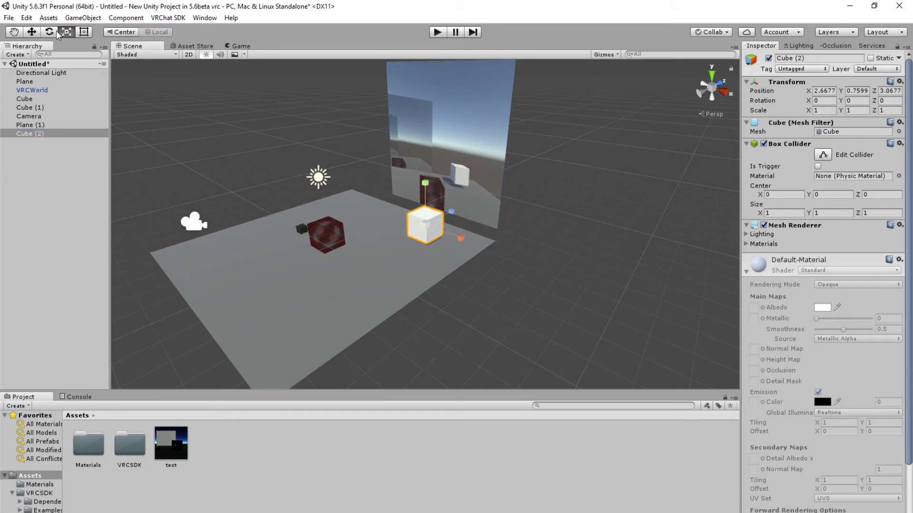
# Scale Cube (2) to about 4.6×3.7×2.7 and slide it to X 7.4
pyautogui.click(67, 32)
pyautogui.moveTo(425, 223); pyautogui.dragTo(503, 181)
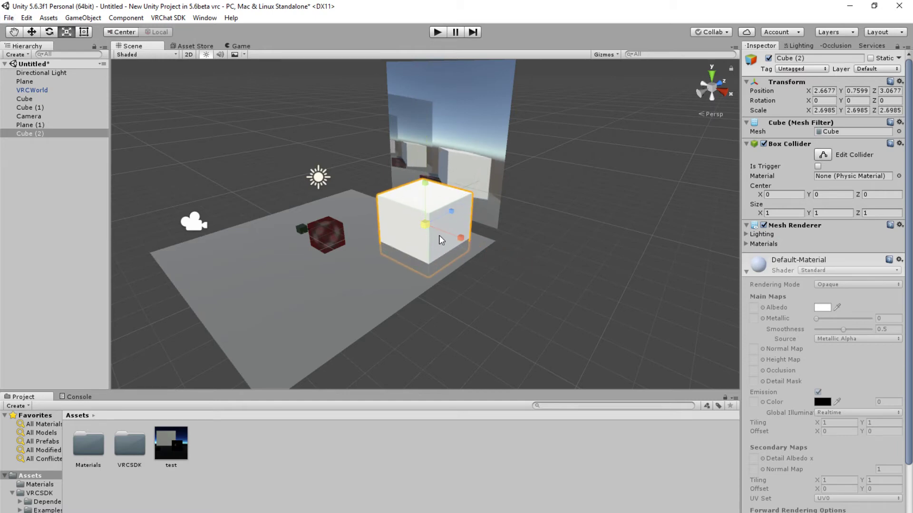
pyautogui.moveTo(461, 237); pyautogui.dragTo(495, 247)
pyautogui.moveTo(425, 183); pyautogui.dragTo(429, 173)
pyautogui.click(40, 36)
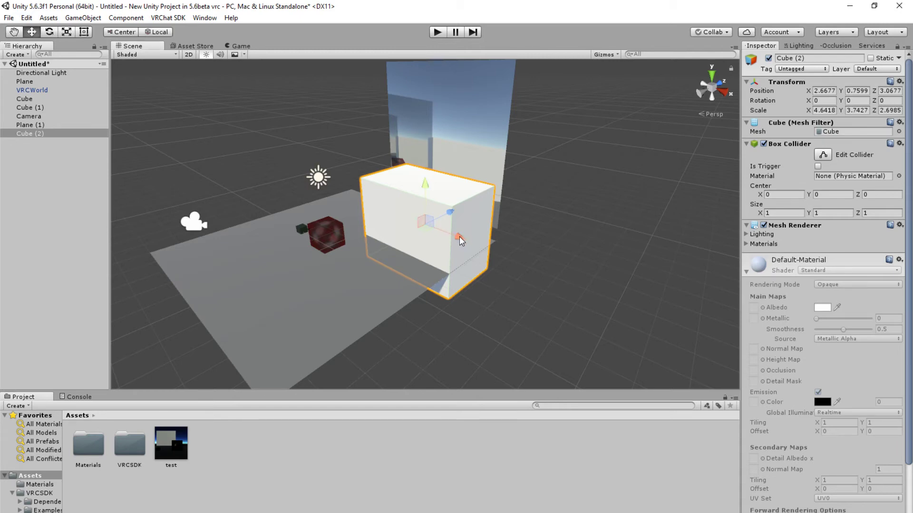
pyautogui.moveTo(460, 236); pyautogui.dragTo(535, 295)
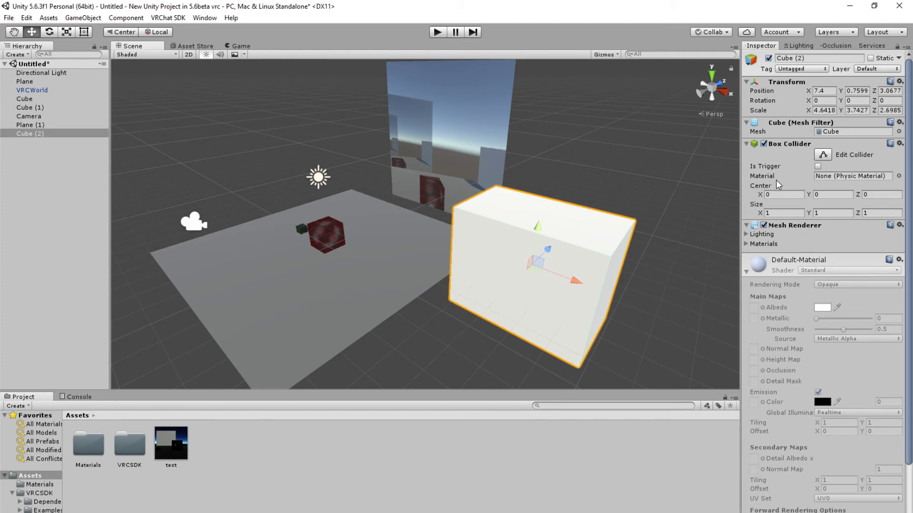
# Apply the 'test' texture to Cube (2) and move the camera to about (-3.63, 1.64, -4.48)
pyautogui.moveTo(176, 443); pyautogui.dragTo(472, 289)
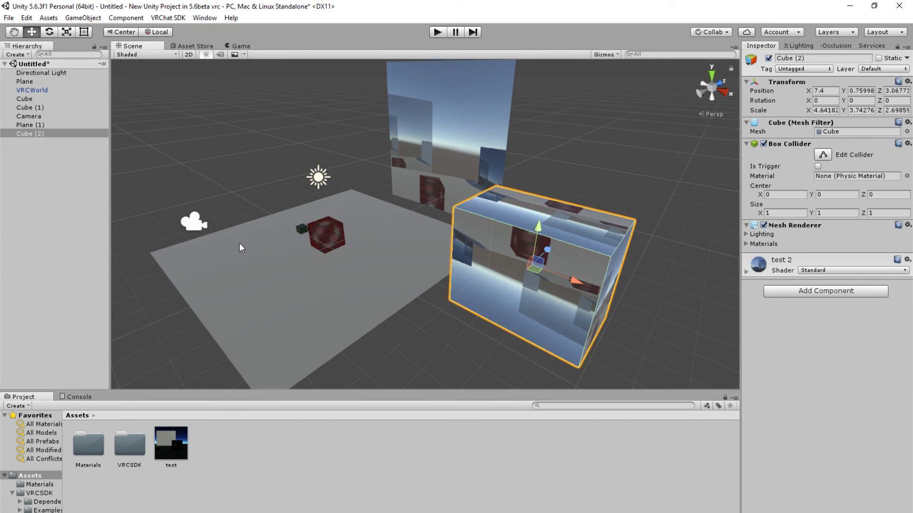
pyautogui.click(193, 222)
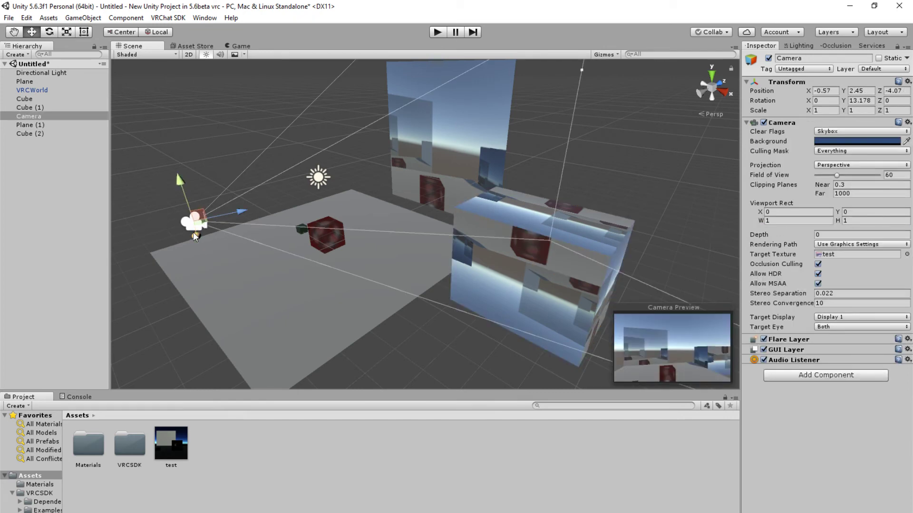
pyautogui.moveTo(193, 232)
pyautogui.mouseDown()
pyautogui.moveTo(225, 305)
pyautogui.moveTo(230, 263)
pyautogui.moveTo(236, 287)
pyautogui.moveTo(219, 184)
pyautogui.moveTo(227, 194)
pyautogui.mouseUp()
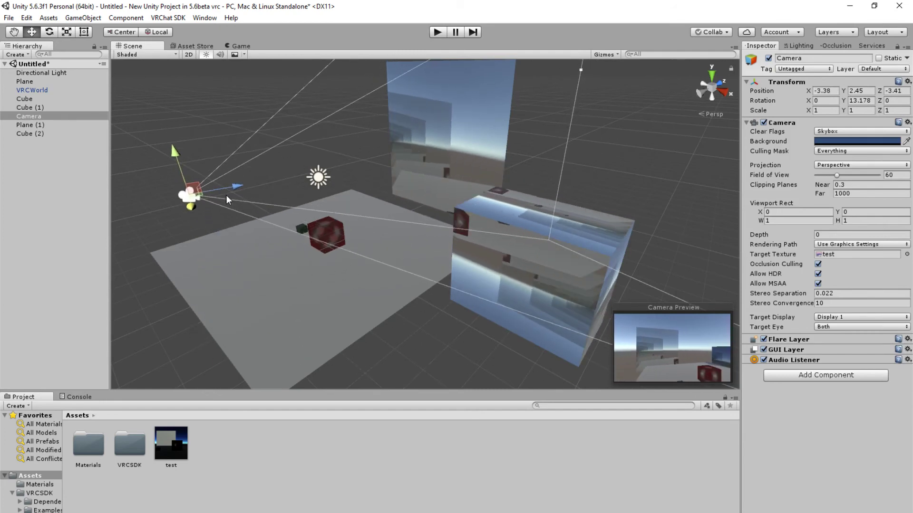
pyautogui.moveTo(172, 153)
pyautogui.mouseDown()
pyautogui.moveTo(185, 202)
pyautogui.moveTo(189, 167)
pyautogui.mouseUp()
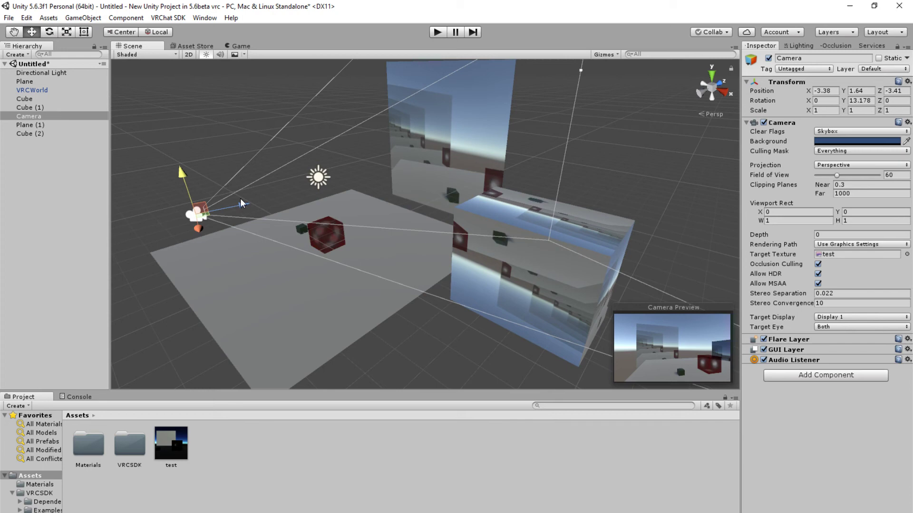
pyautogui.moveTo(241, 204); pyautogui.dragTo(205, 212)
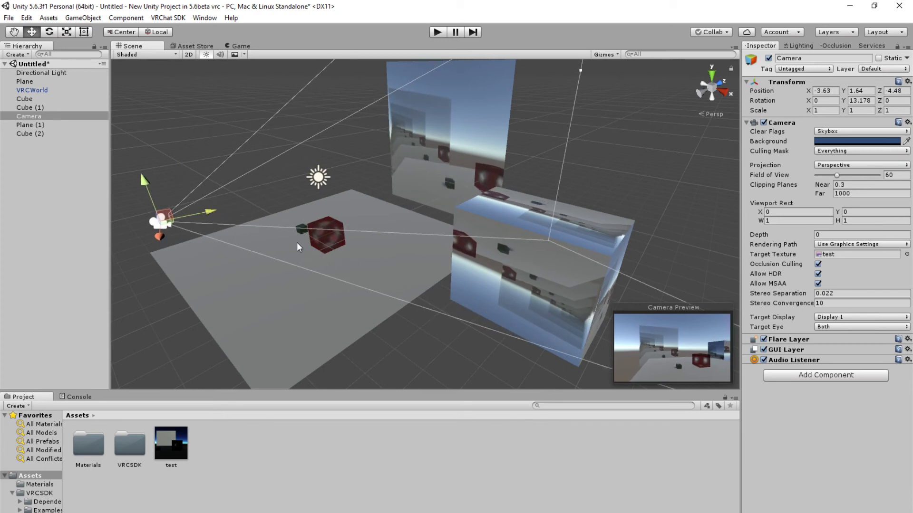
pyautogui.keyDown('alt'); pyautogui.moveTo(433, 255); pyautogui.dragTo(385, 249); pyautogui.keyUp('alt')
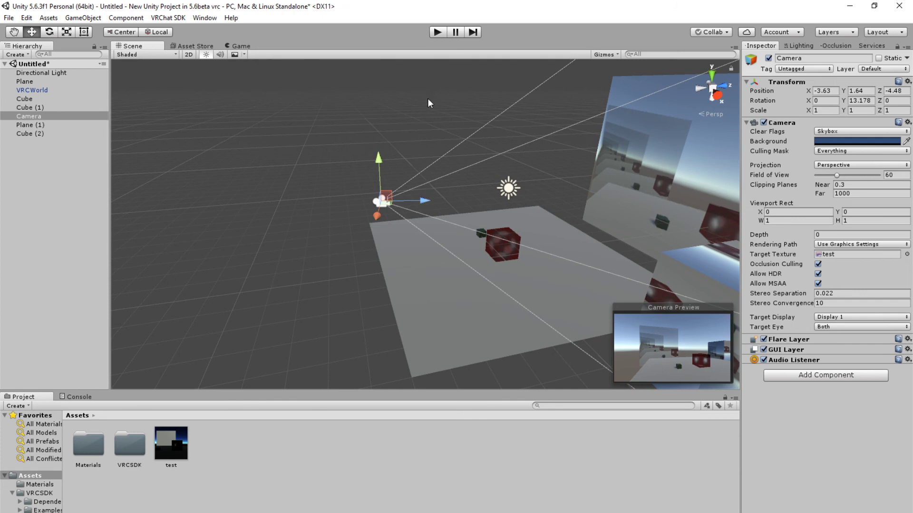
pyautogui.click(677, 161)
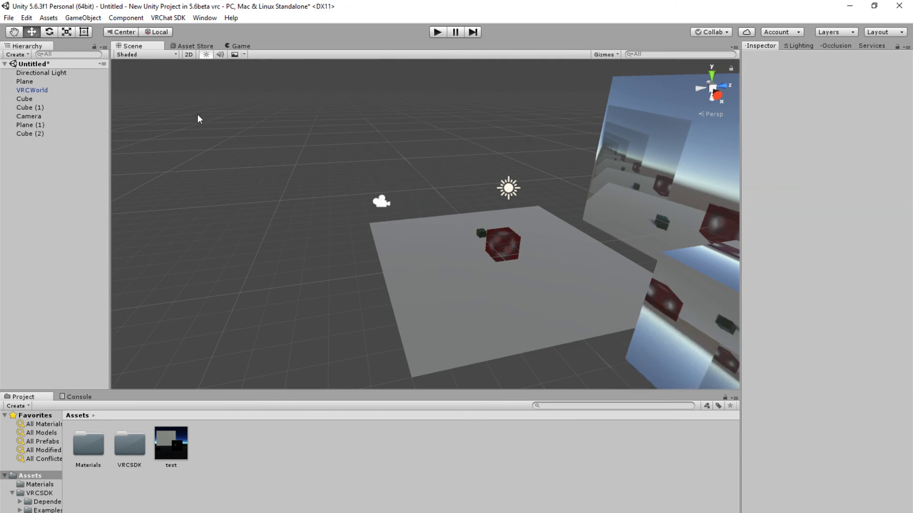